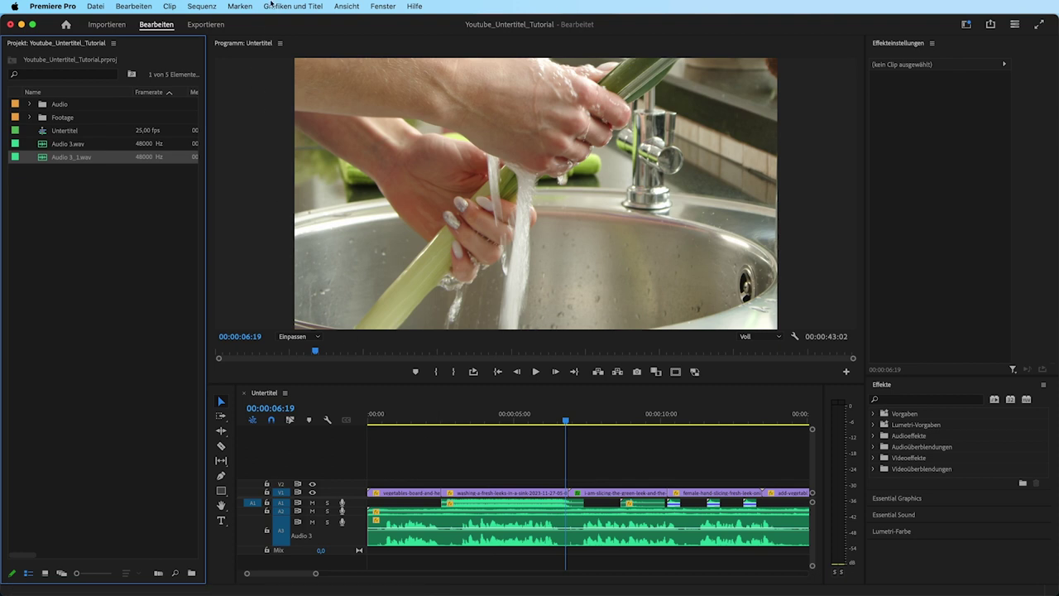
Show and widen the Text panel, then start 'Untertitel aus Transkript erstellen' from its Untertitel tab.
click(379, 7)
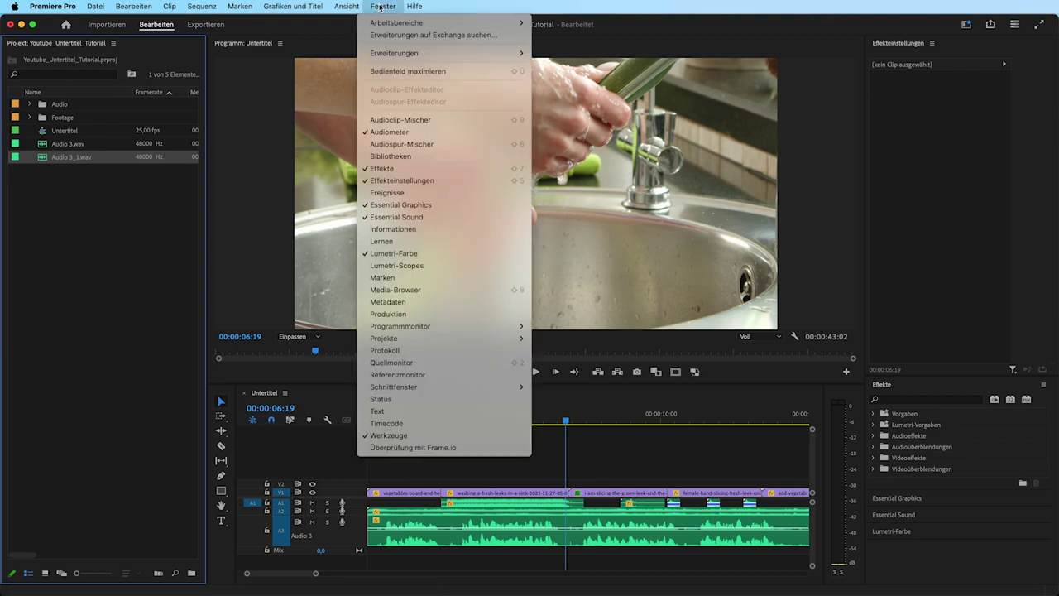
click(410, 412)
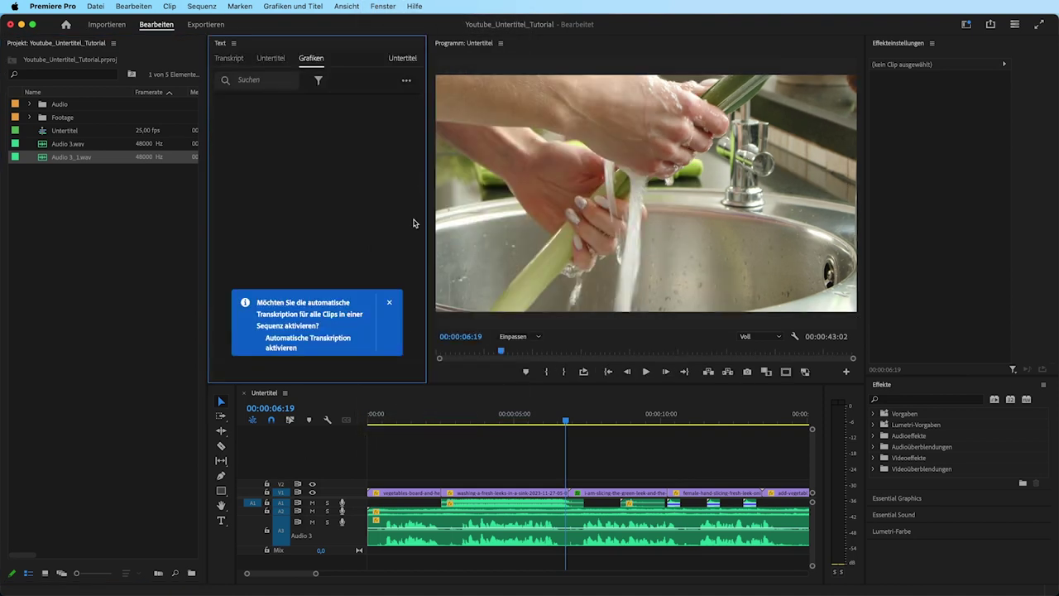
drag(427, 215, 509, 215)
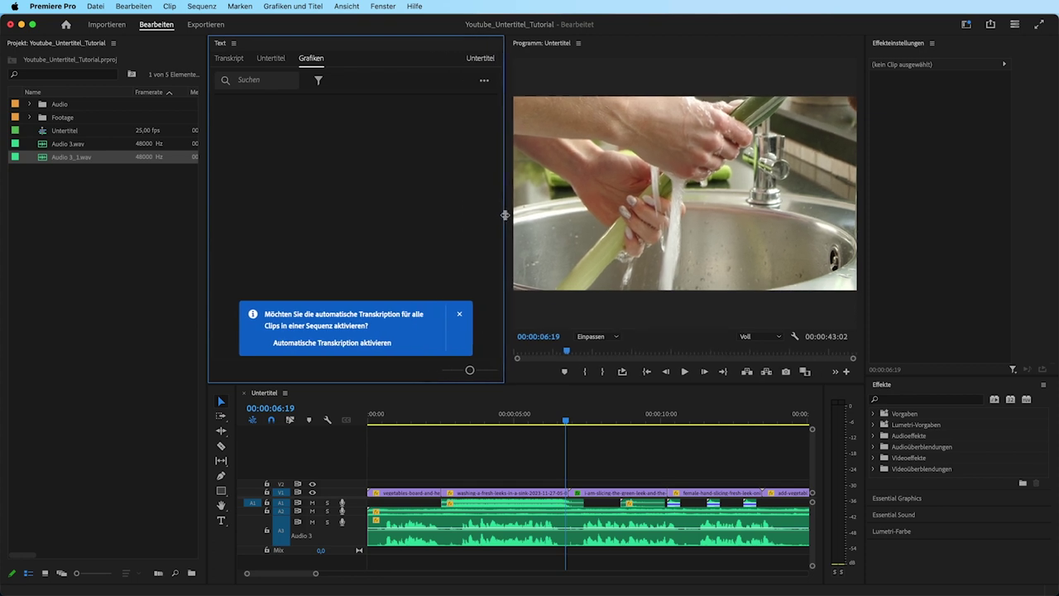
click(271, 59)
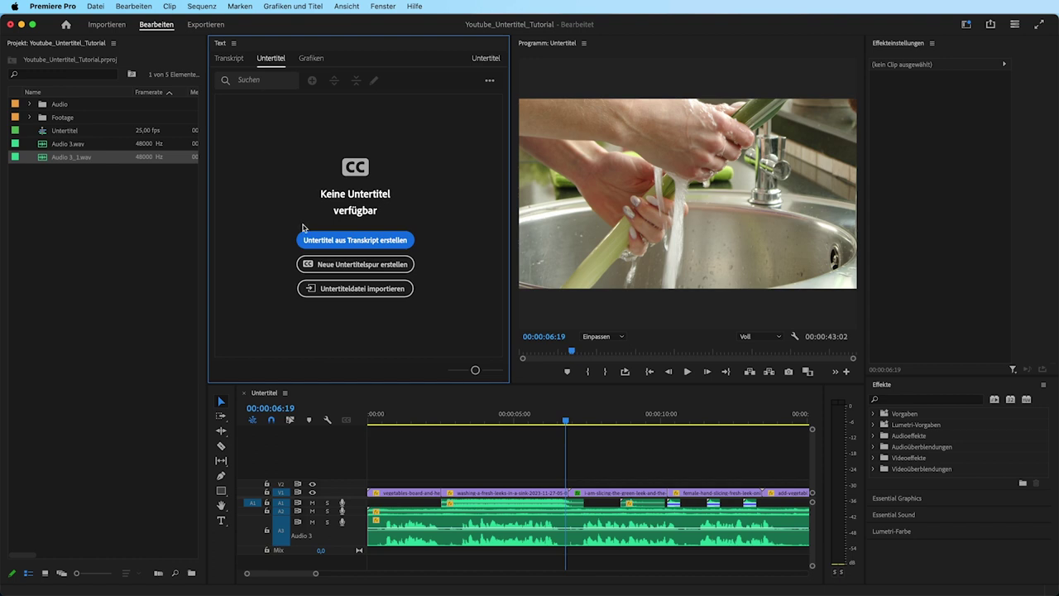
click(326, 240)
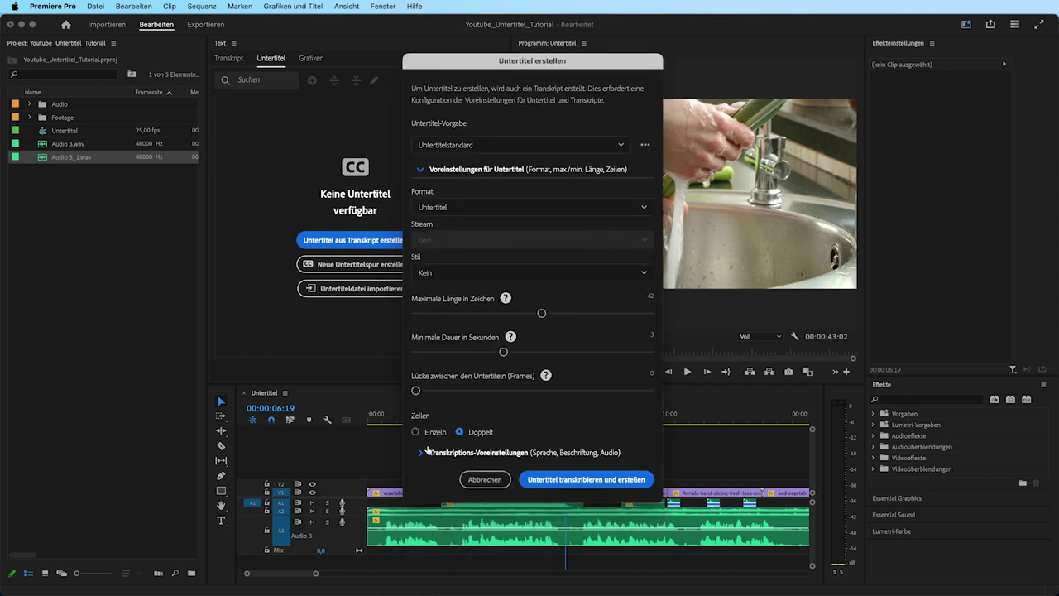
Set the transcription language to Deutsch and run 'Untertitel transkribieren und erstellen'.
click(426, 452)
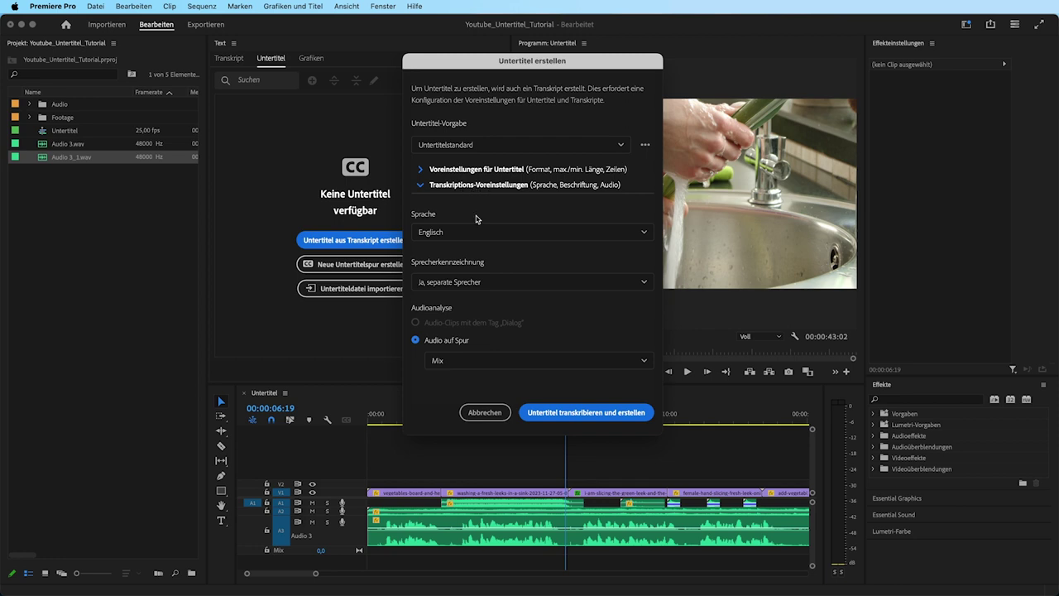
click(469, 239)
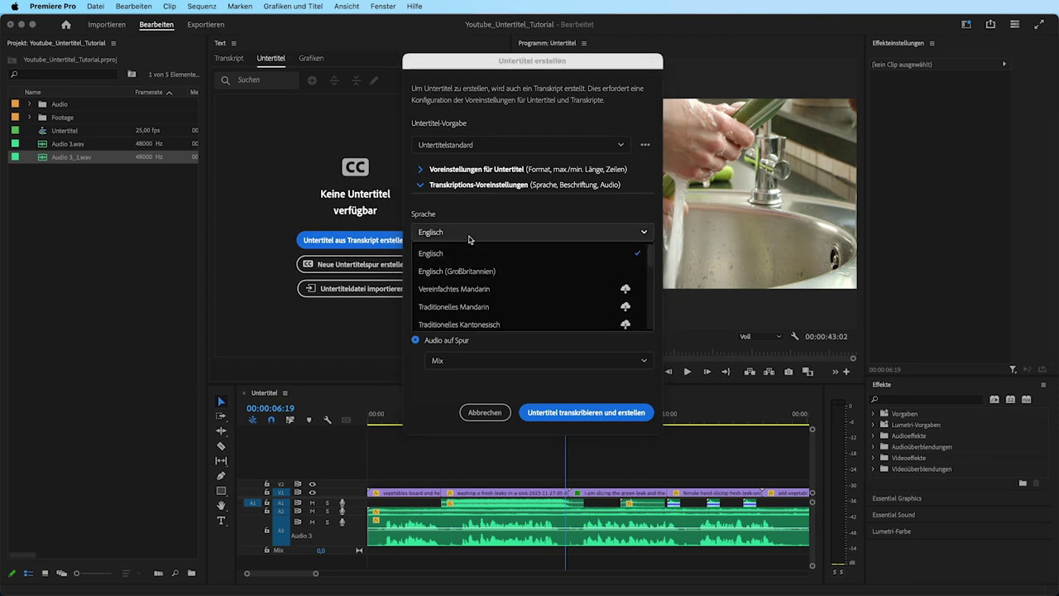
scroll(495, 277, down, 1)
scroll(497, 285, down, 2)
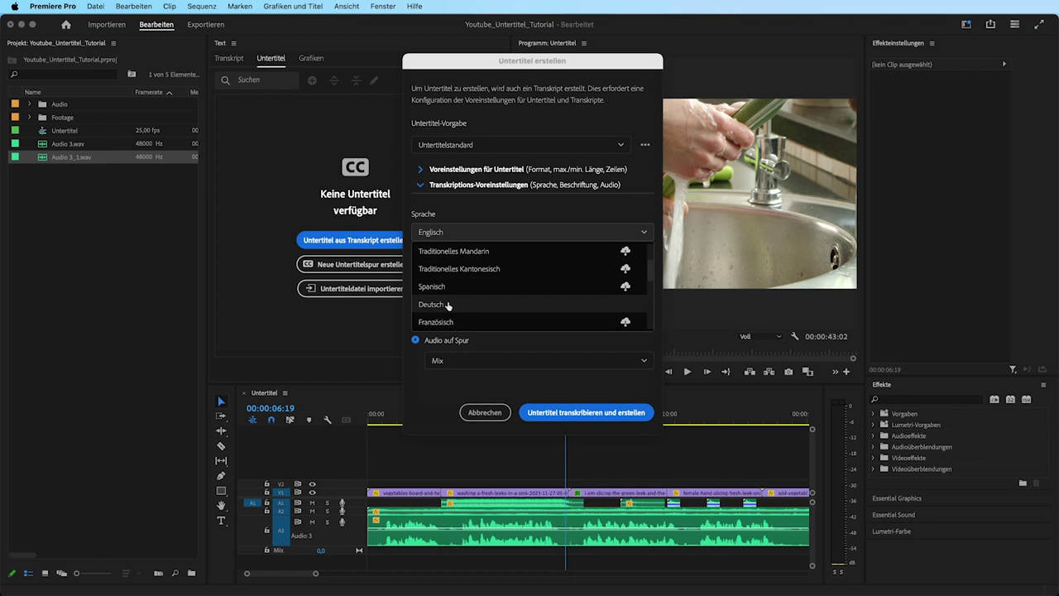
click(441, 305)
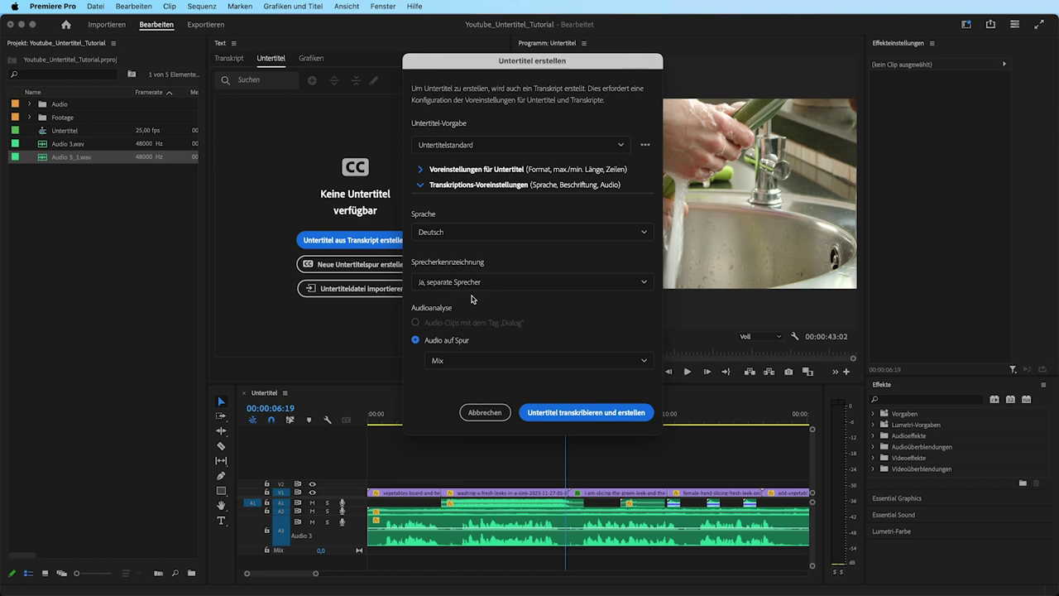
click(556, 415)
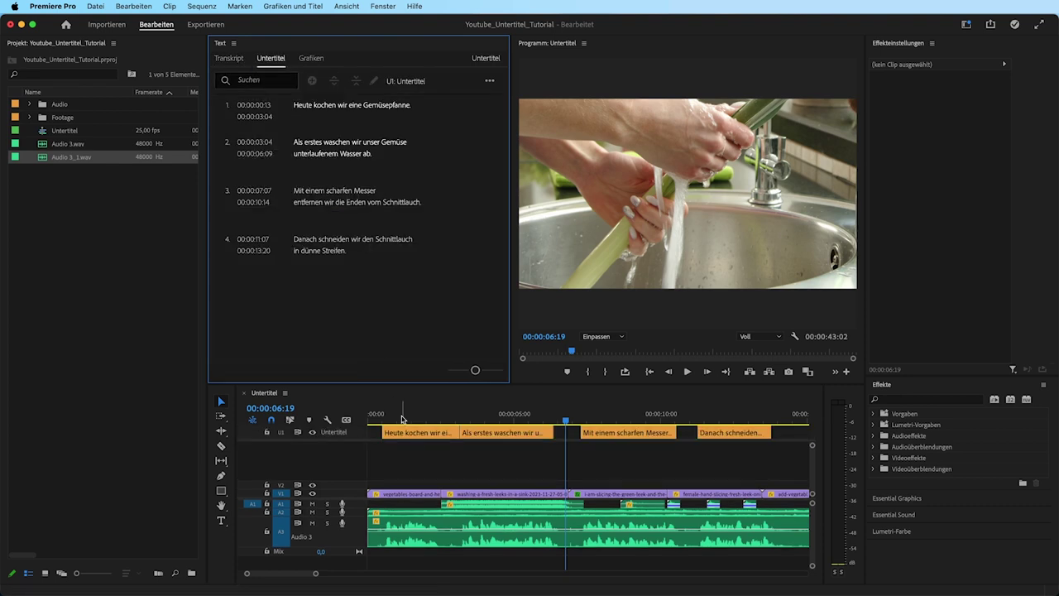
Play the sequence from the start, then select the second caption at 00:00:04:00.
click(374, 416)
key(space)
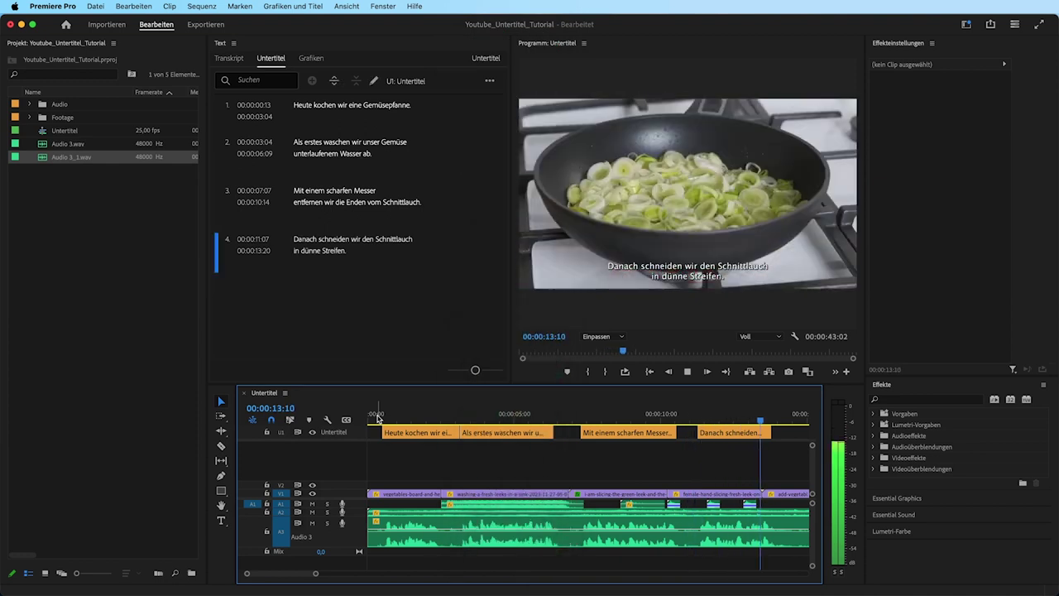
click(486, 419)
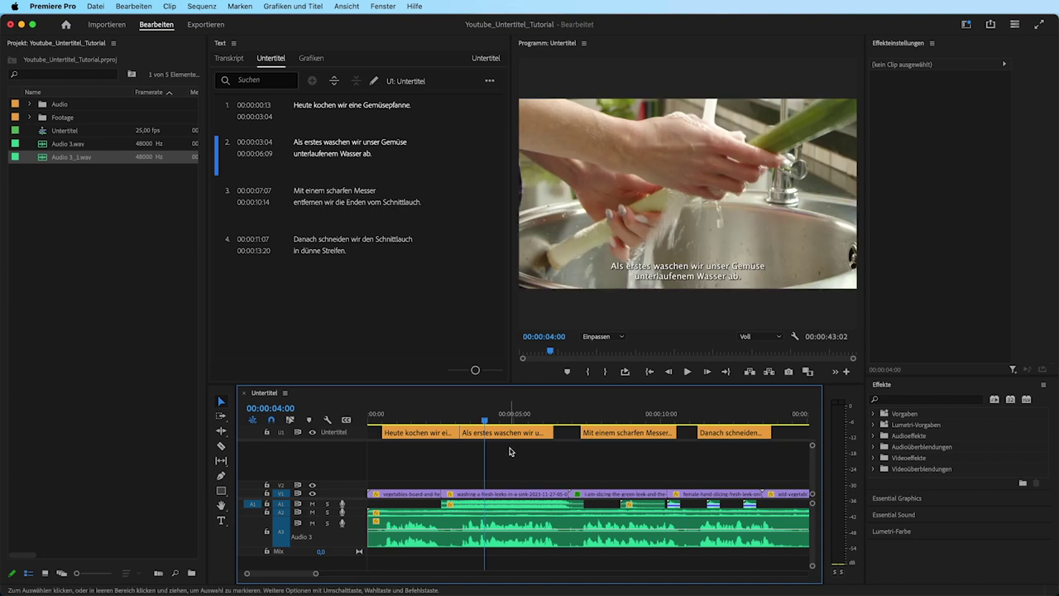
click(504, 432)
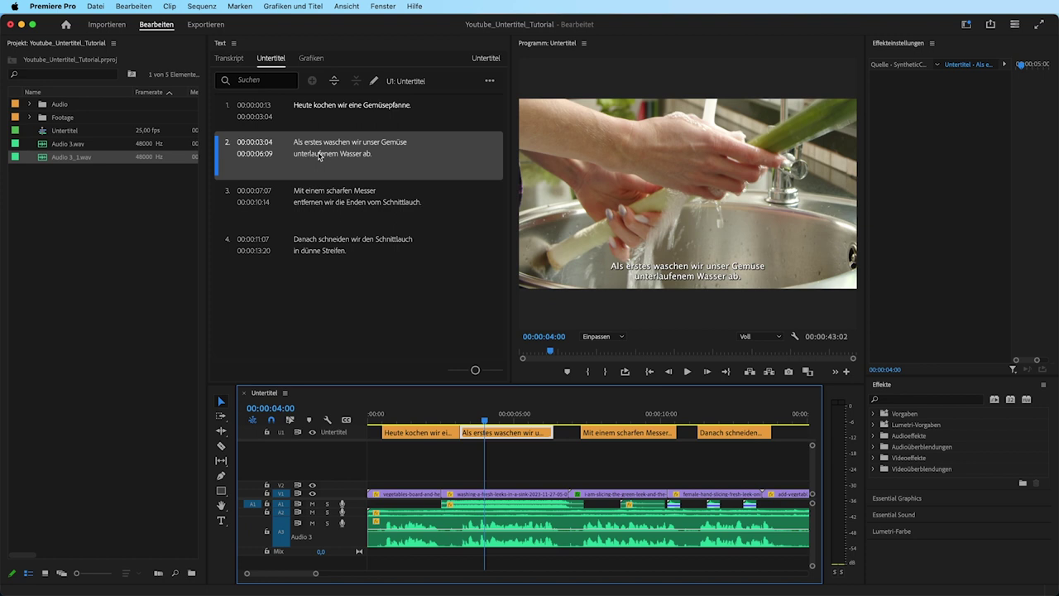
Correct caption 2 from 'unterlaufenem' to 'unter laufendem Wasser ab' and scrub back to verify.
click(291, 162)
double_click(309, 157)
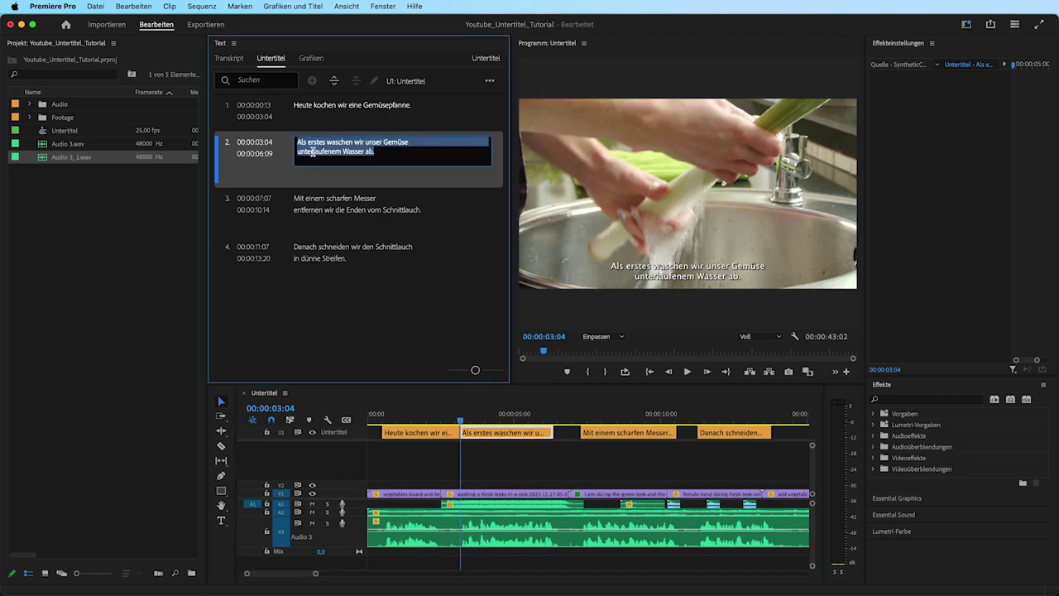
click(312, 152)
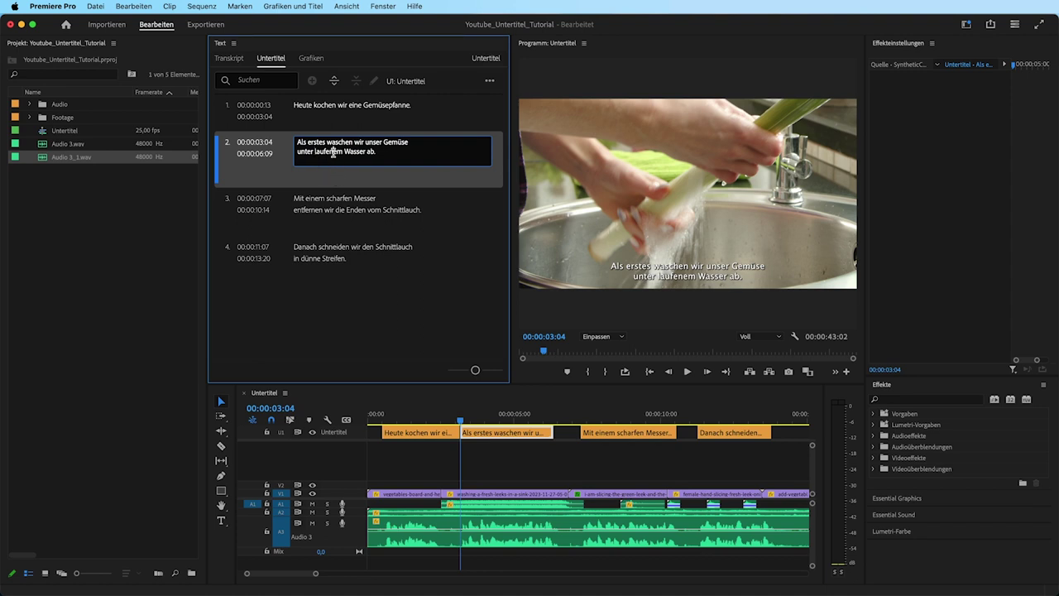
text(d)
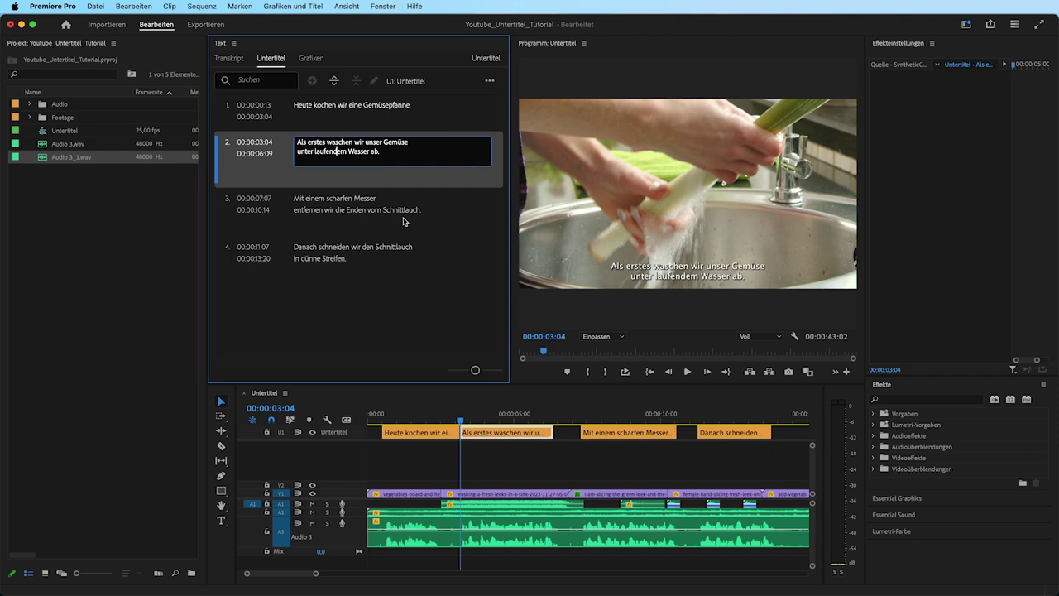
drag(384, 416, 731, 452)
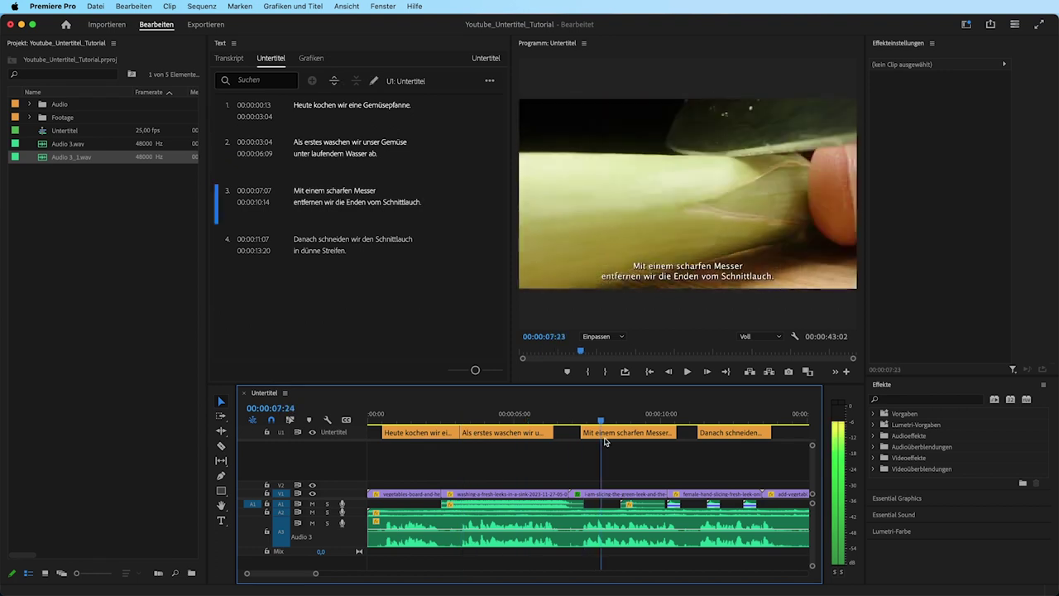
drag(732, 453, 407, 442)
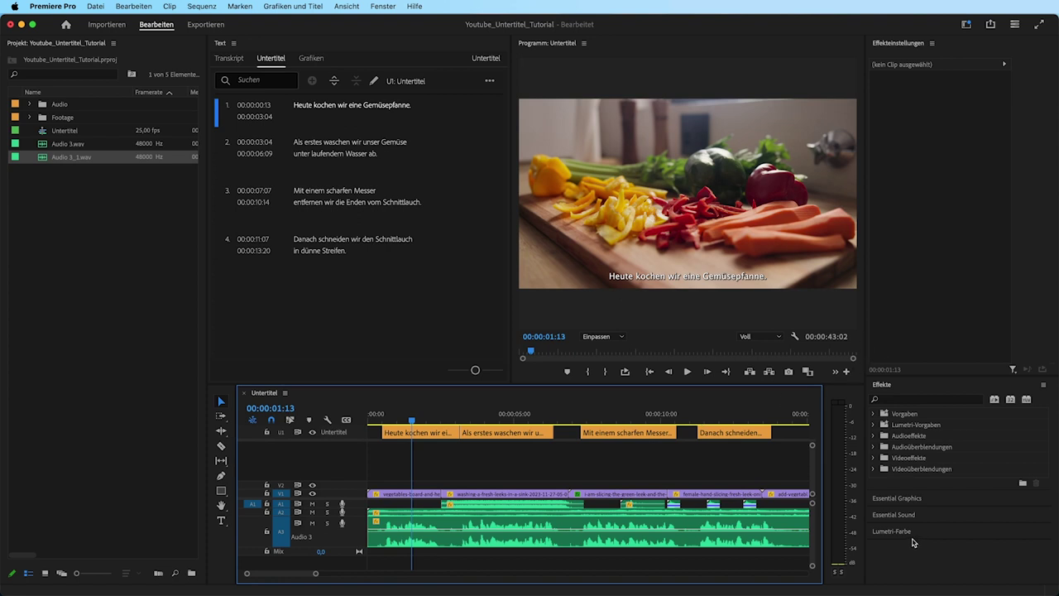
Dock and enlarge the Essential Graphics panel, then select all four caption clips.
click(907, 499)
click(412, 432)
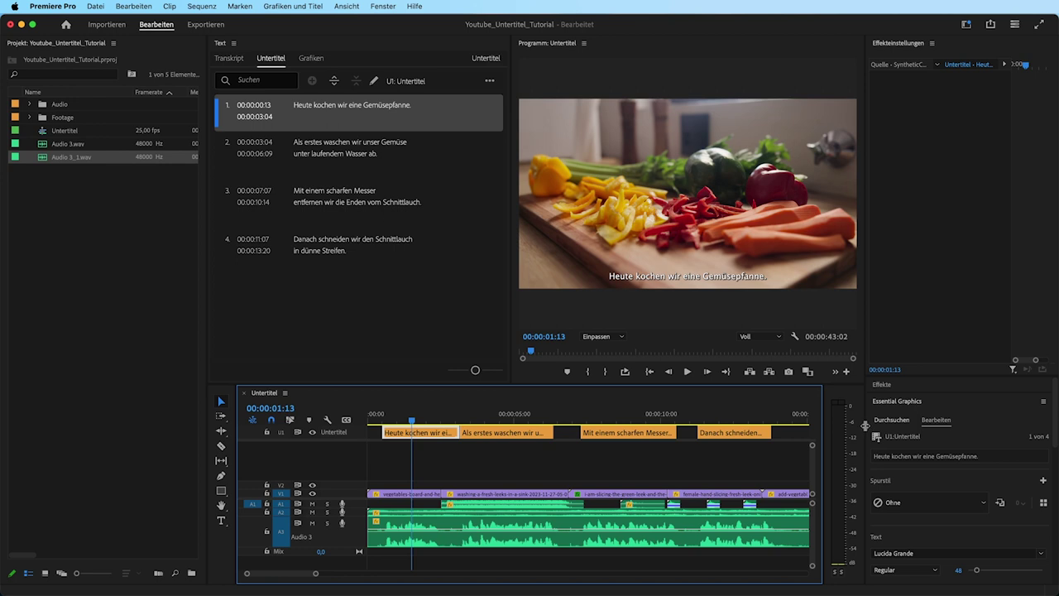
drag(865, 426, 902, 331)
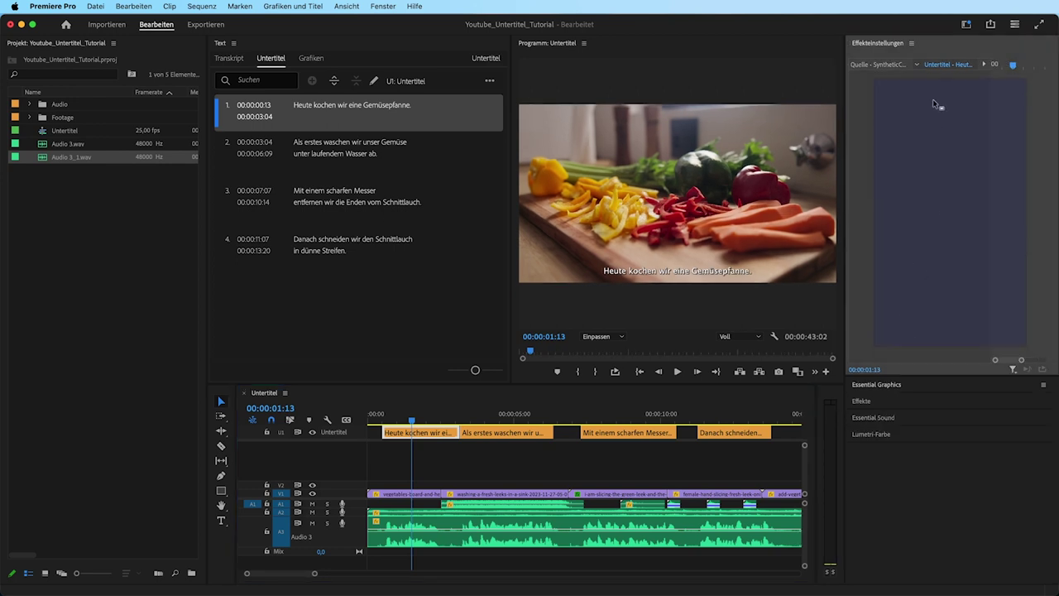
drag(932, 99, 929, 153)
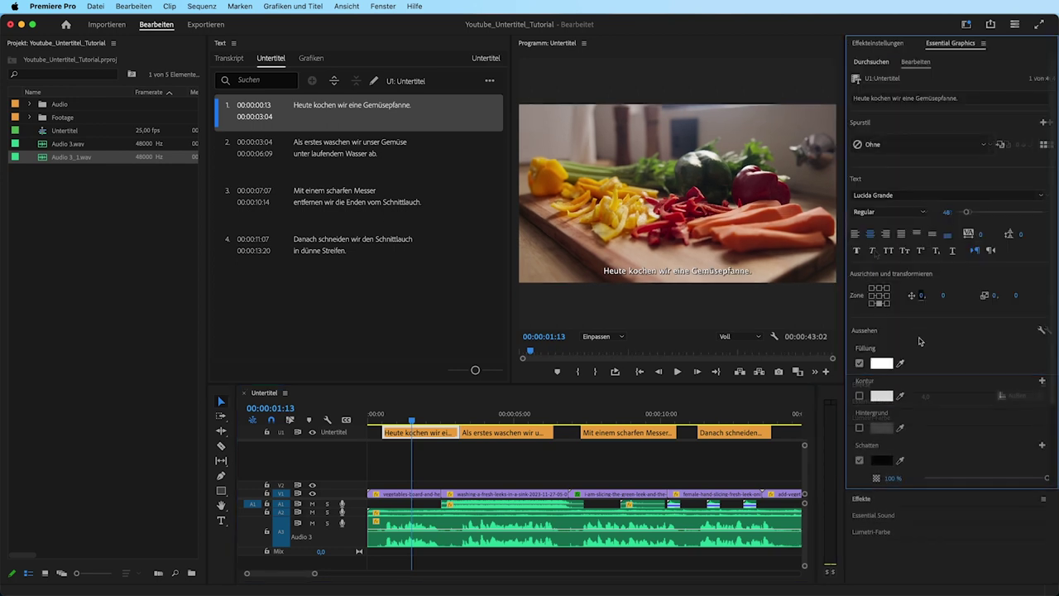
drag(784, 436, 430, 435)
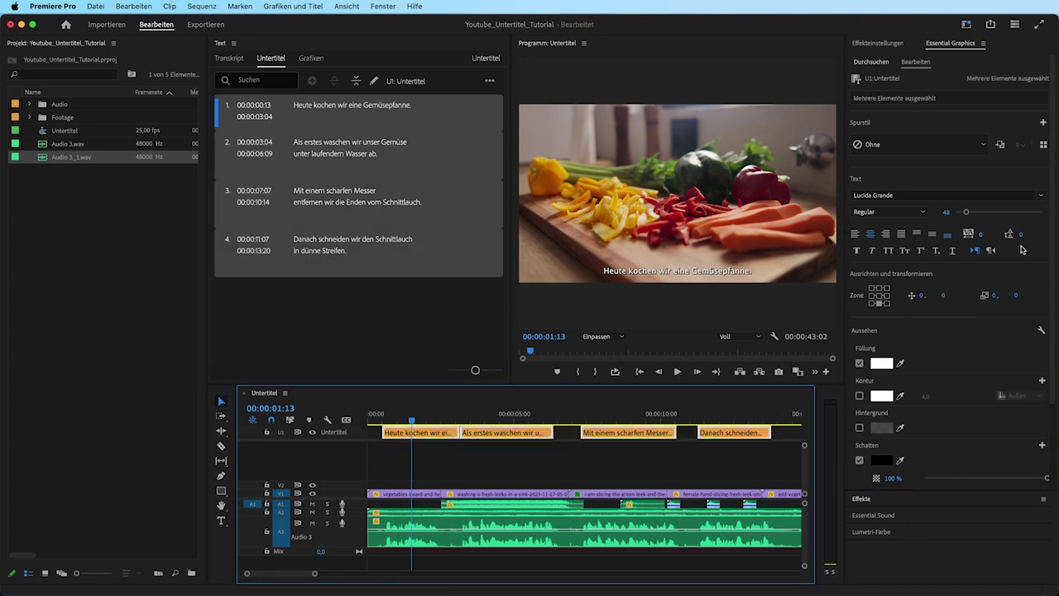
Try centre and top caption positions, then return them to the bottom with Y offset 0.
click(880, 296)
click(879, 287)
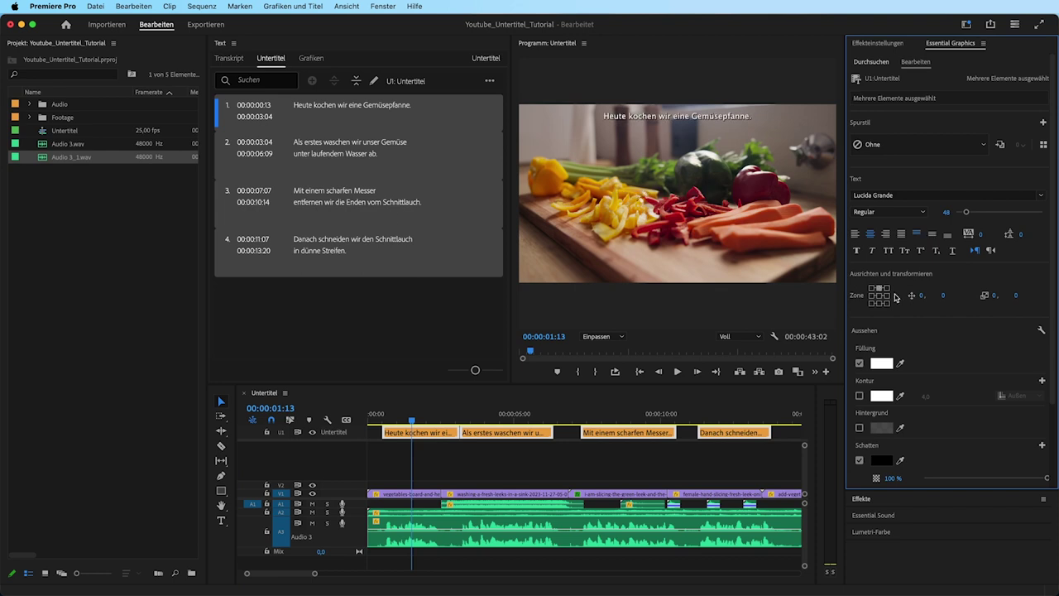
click(879, 303)
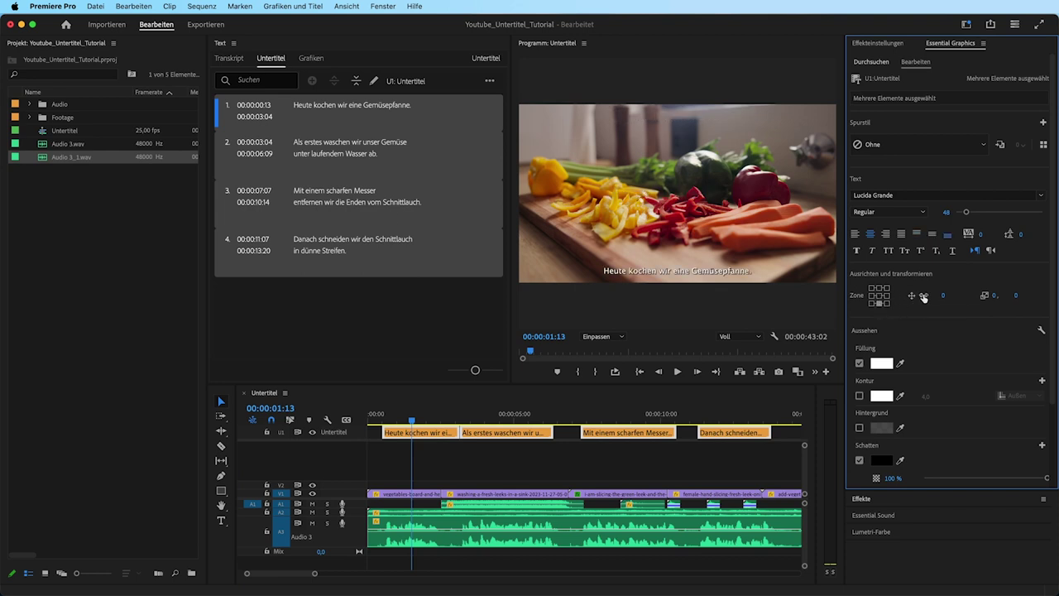
mouse_move(943, 296)
mouse_down()
mouse_move(992, 306)
mouse_move(923, 315)
mouse_up()
key(super+z)
Try a red text fill, cancel to keep the captions white, and open the Untertitel sequence.
scroll(943, 356, down, 1)
scroll(940, 350, down, 1)
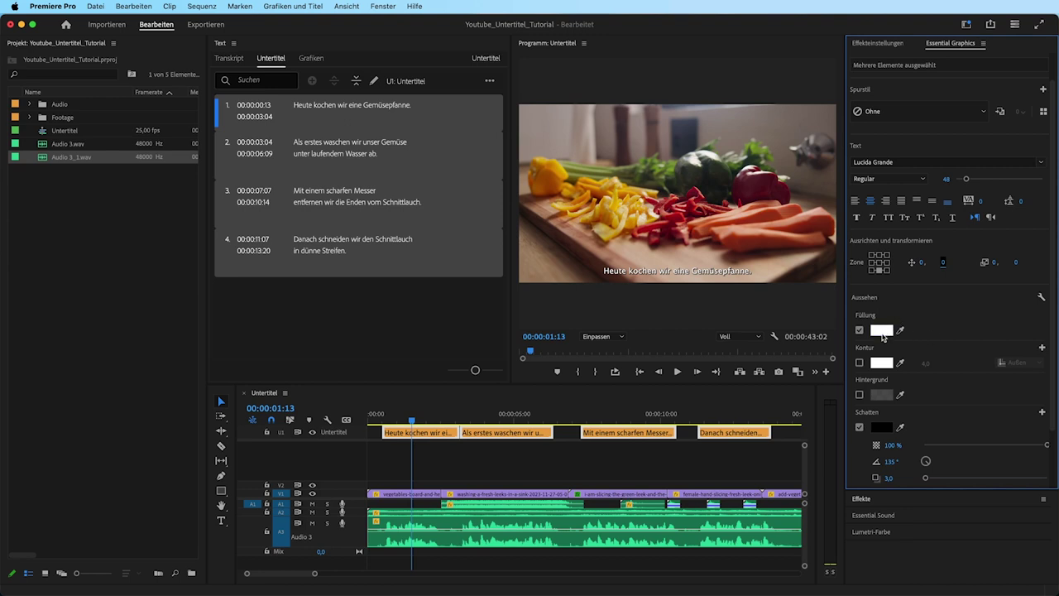
click(881, 332)
click(536, 262)
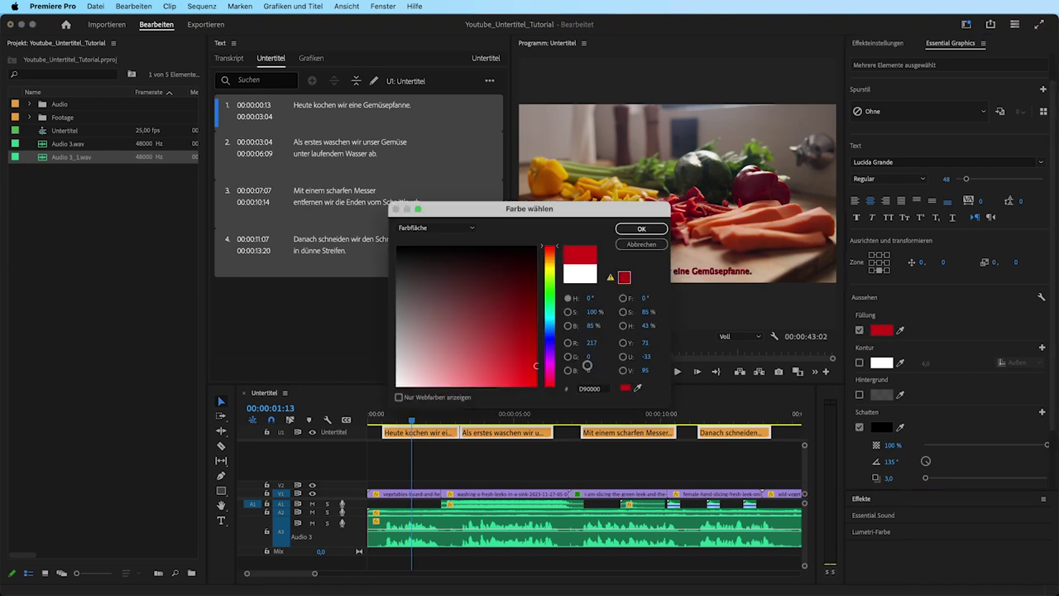
click(641, 244)
scroll(927, 477, down, 3)
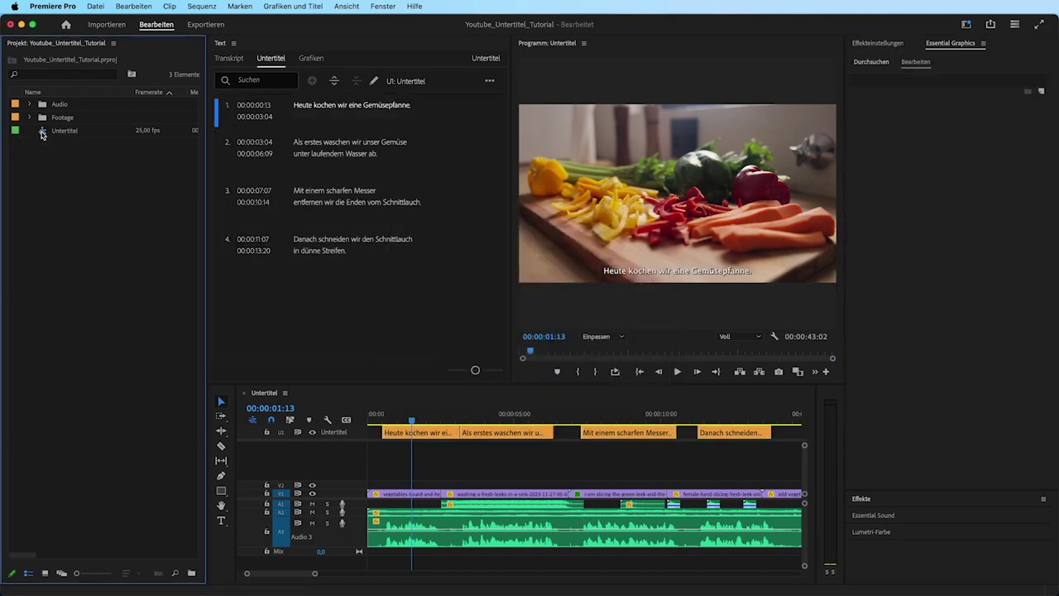
double_click(41, 131)
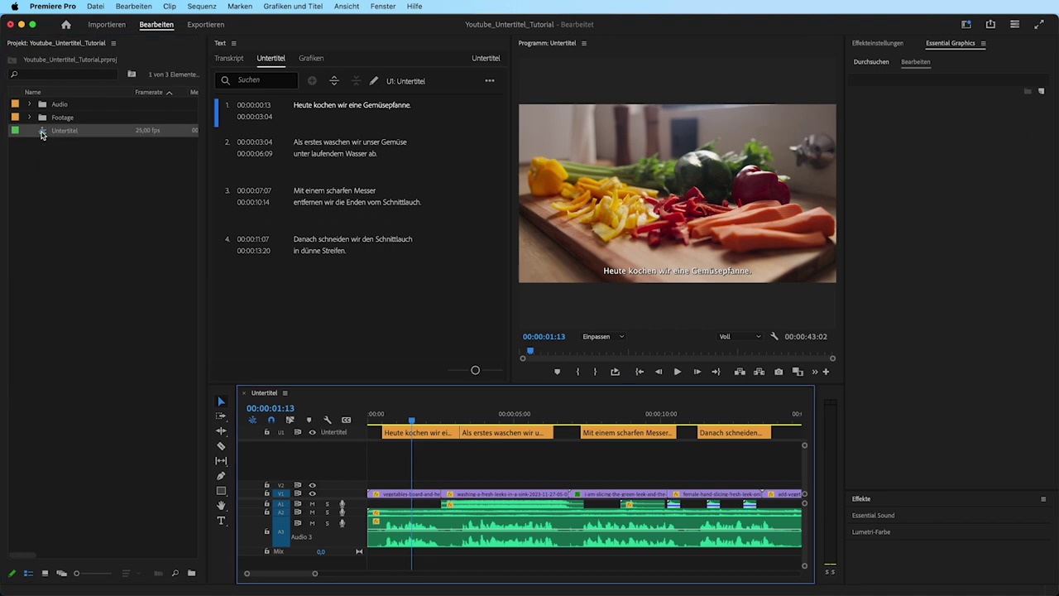
Export Untertitel.mp4 as H.264 with subtitles set to 'Untertitel in Video brennen'.
click(95, 5)
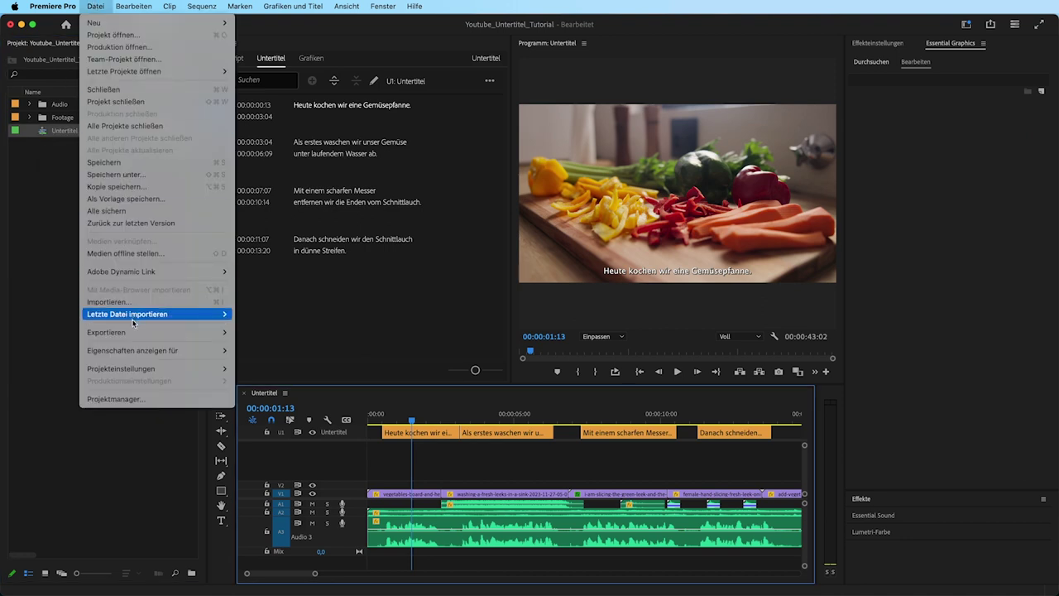
mouse_move(149, 331)
click(255, 332)
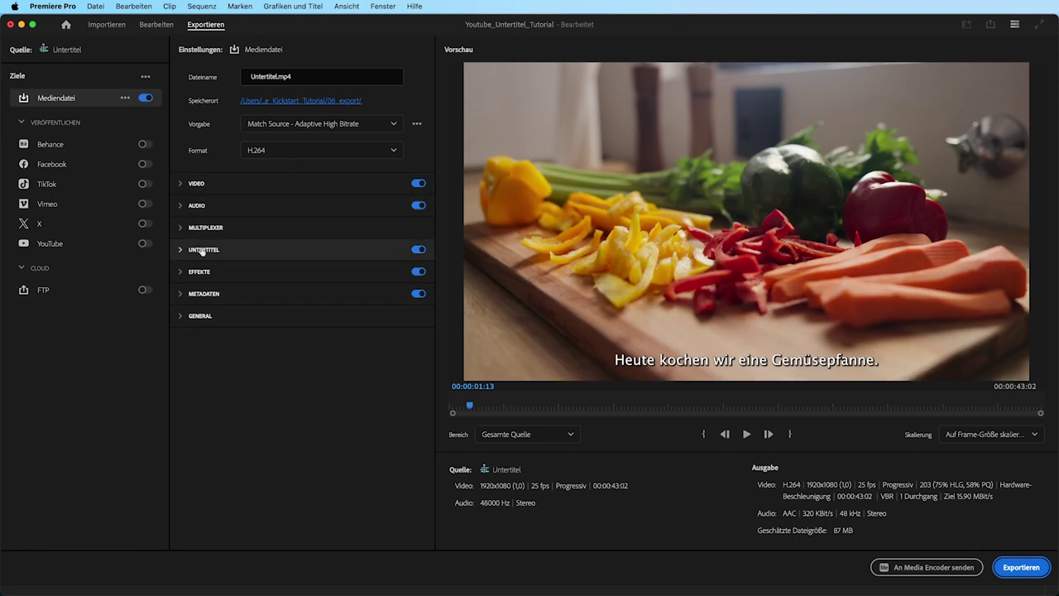
click(201, 250)
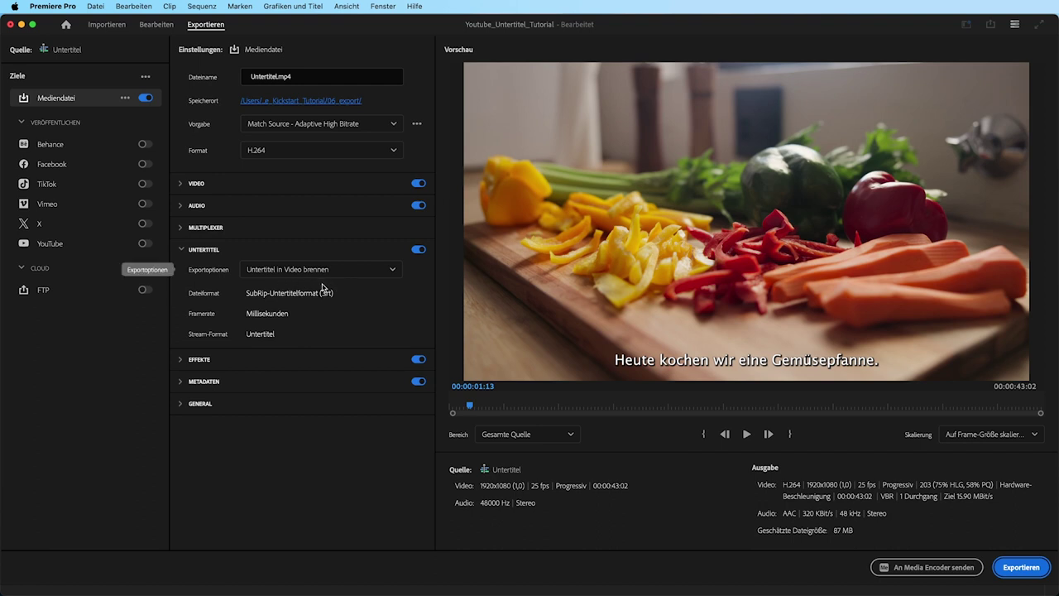
click(351, 270)
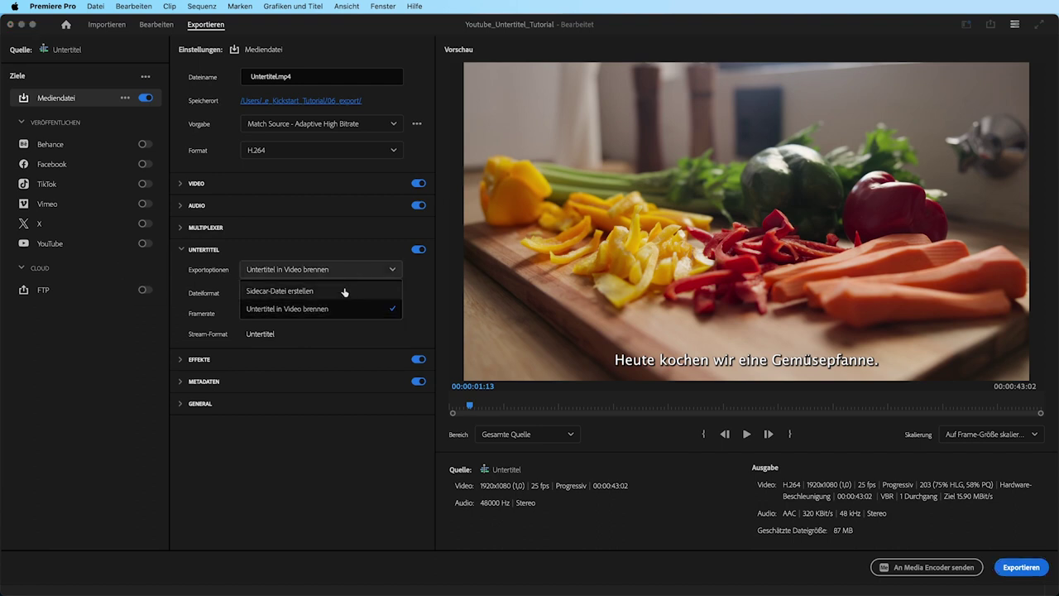
click(346, 291)
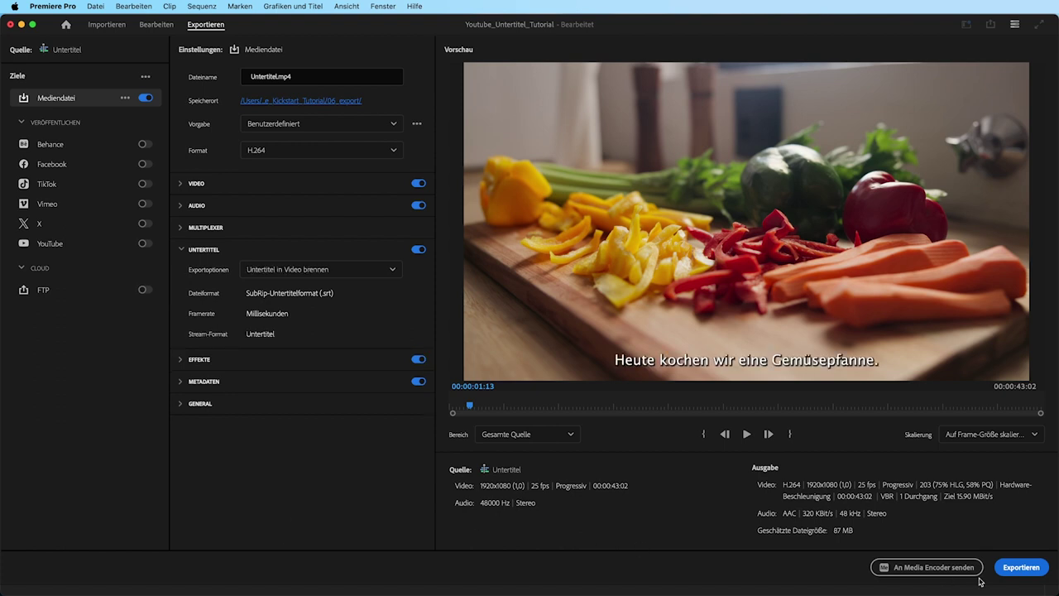
click(1029, 570)
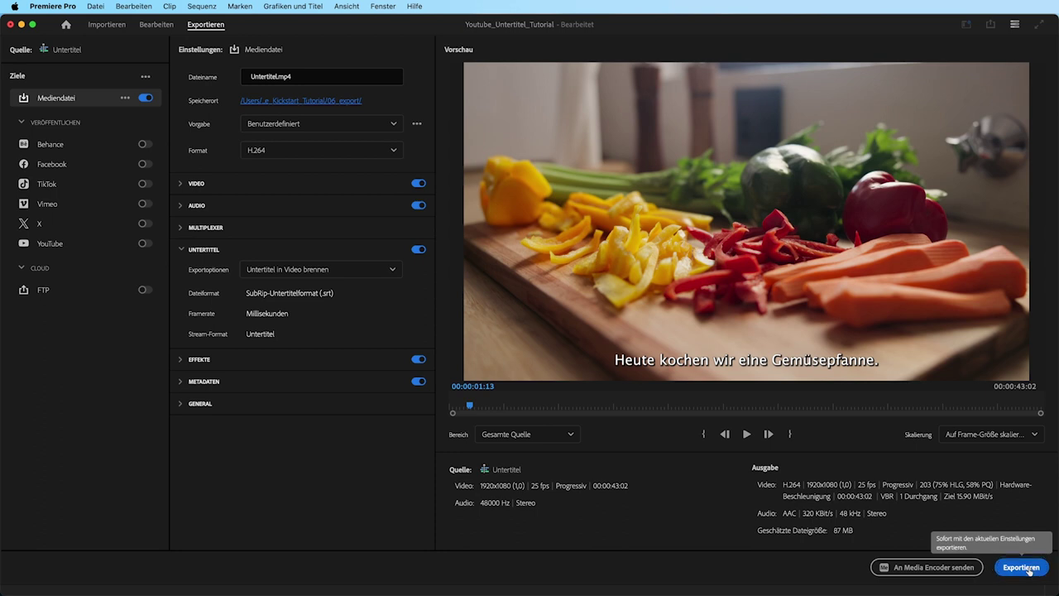
click(1029, 570)
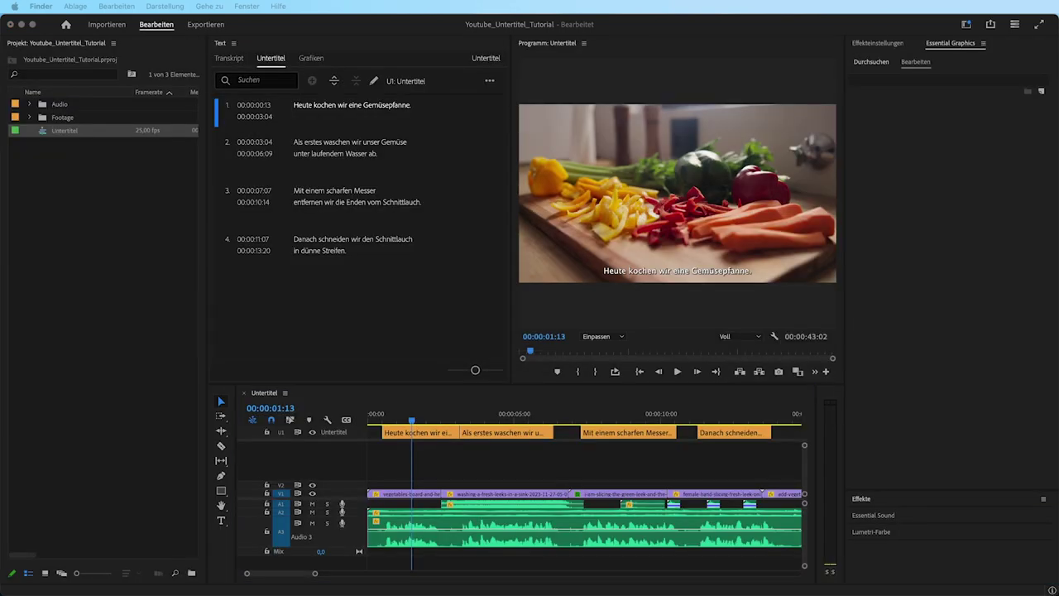
click(279, 116)
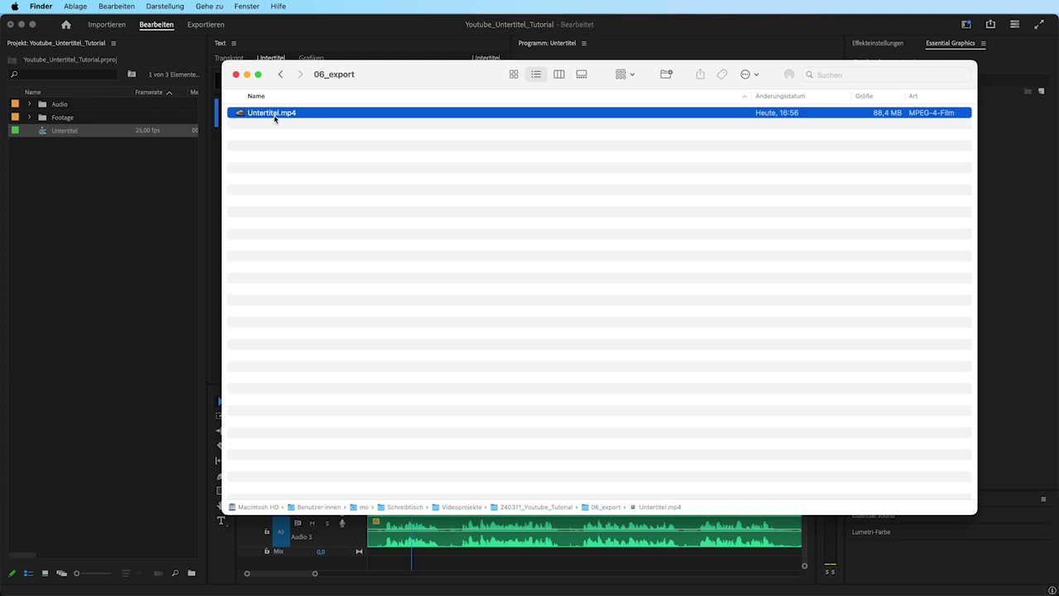
key(space)
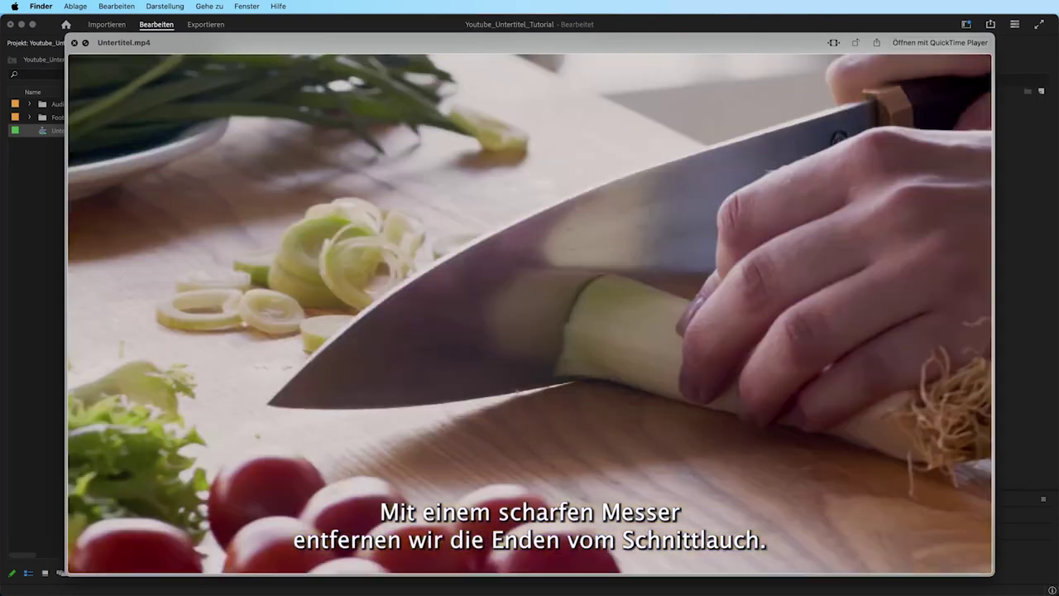
key(space)
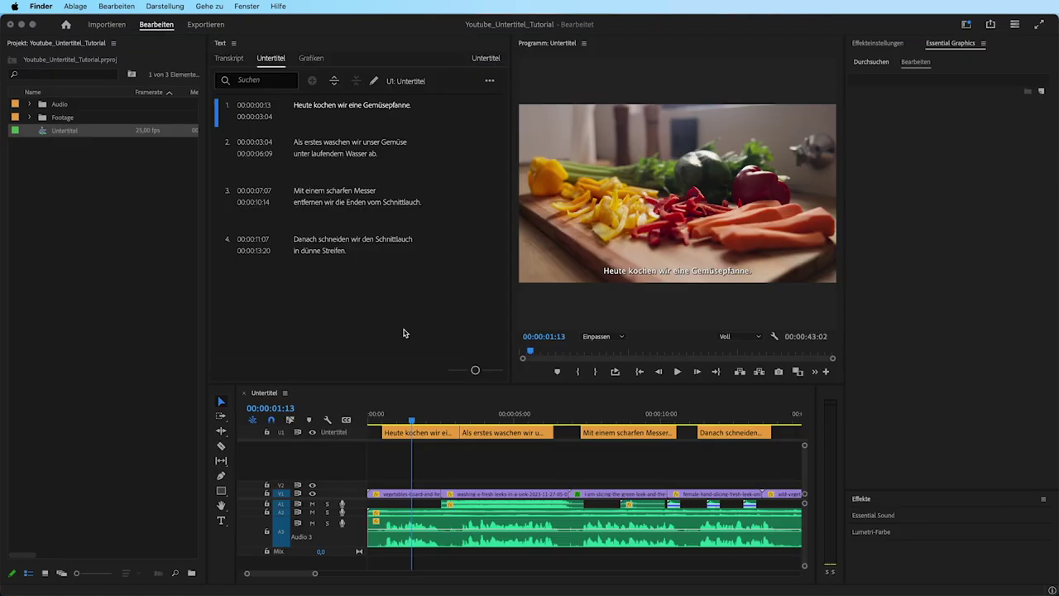